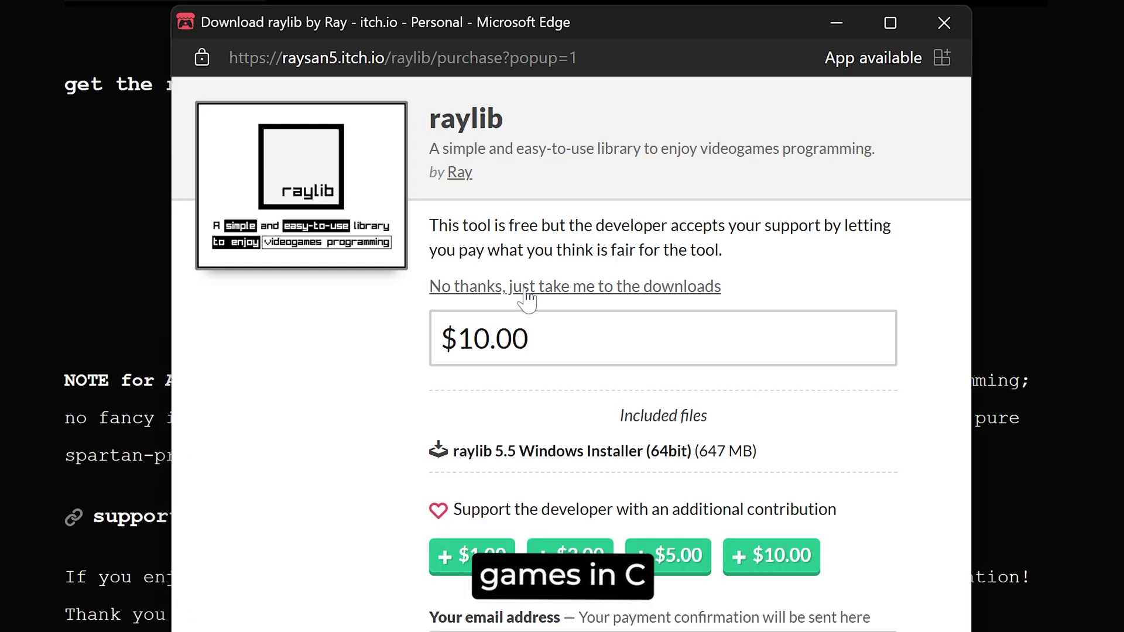
- Skip the itch.io payment and download the raylib Windows installer
left_click(529, 299)
left_click(276, 352)
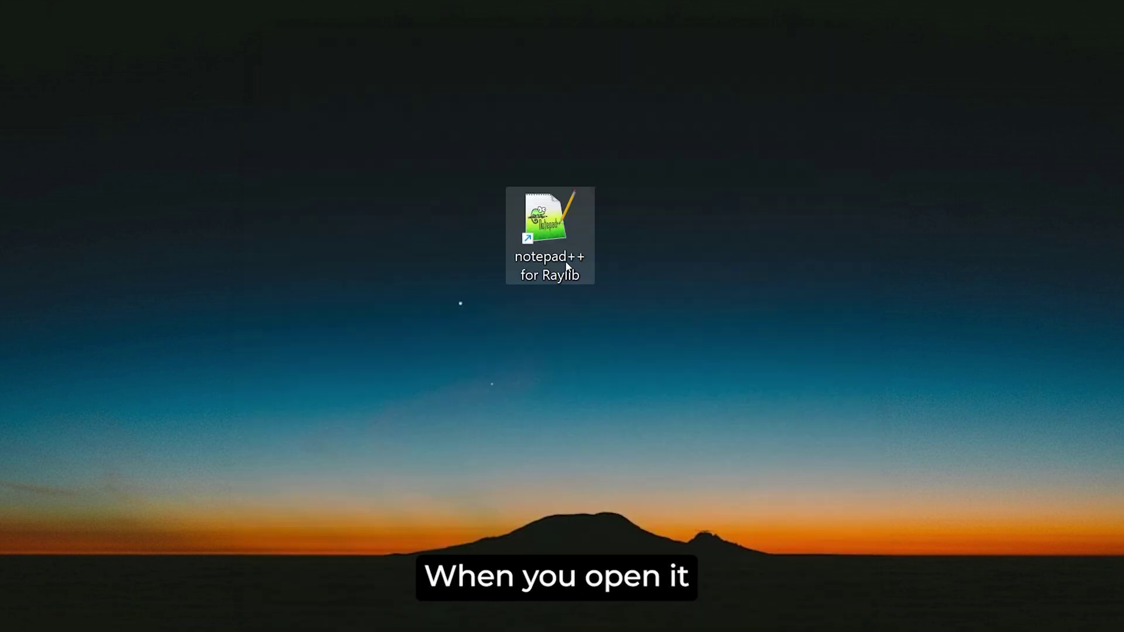
- Launch Notepad++ for raylib, run the basic window example, then open the snake game
double_click(567, 265)
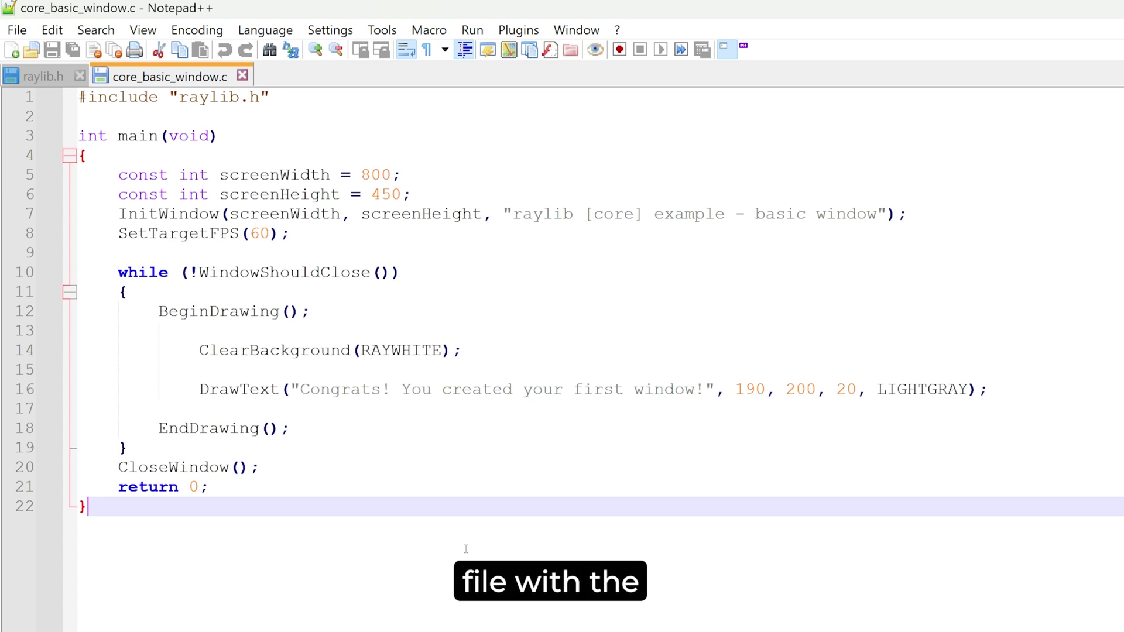
key("F6")
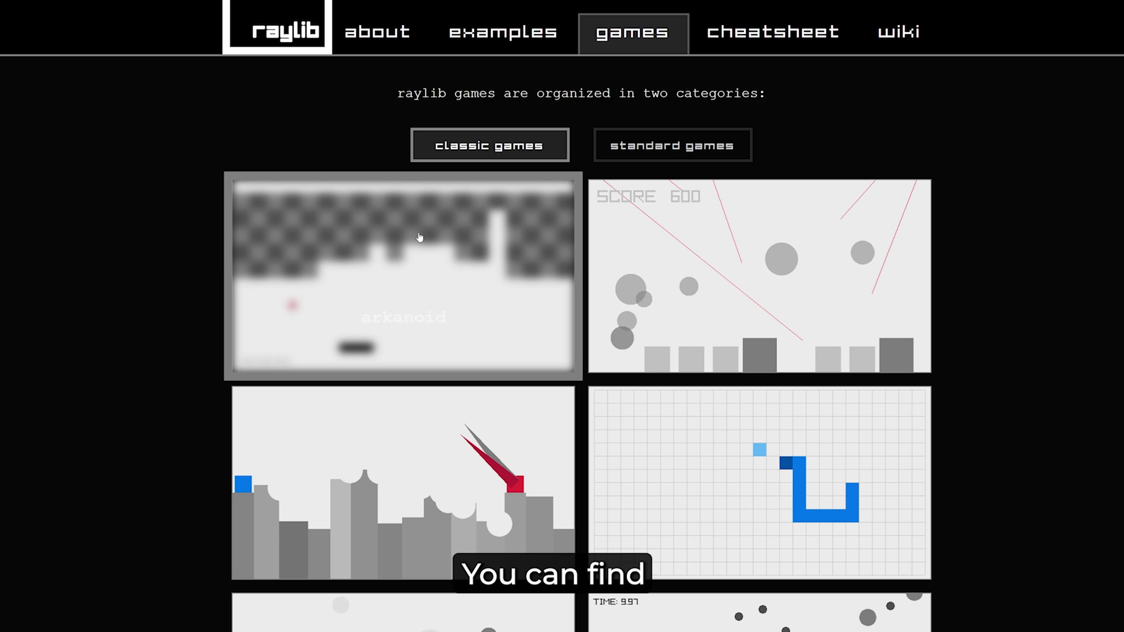
scroll(755, 264, "down", 3)
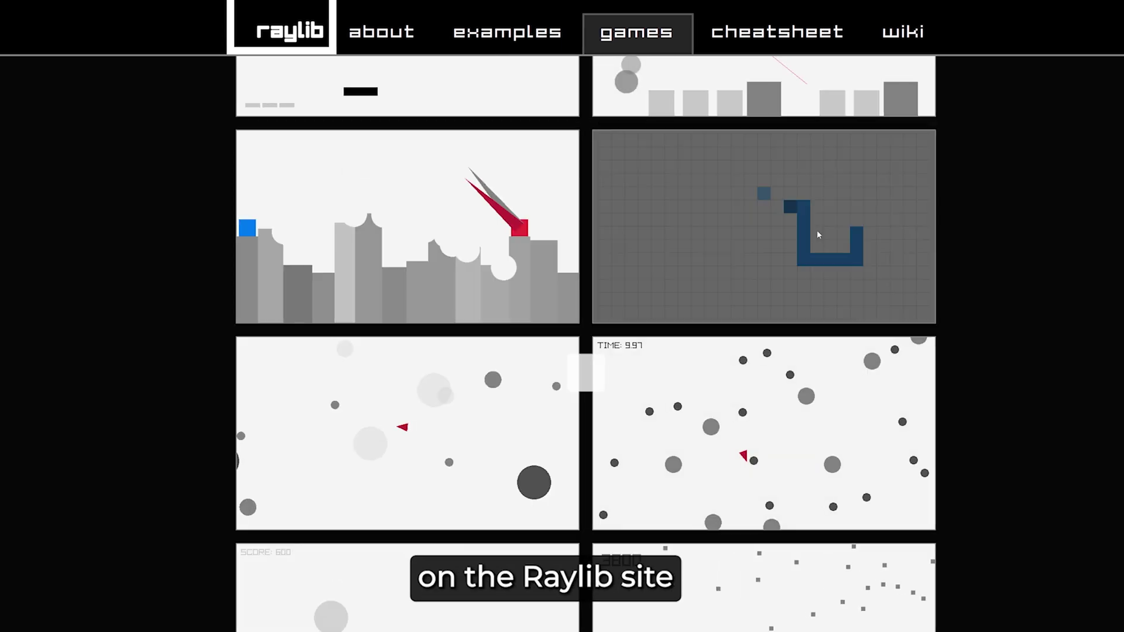
left_click(817, 233)
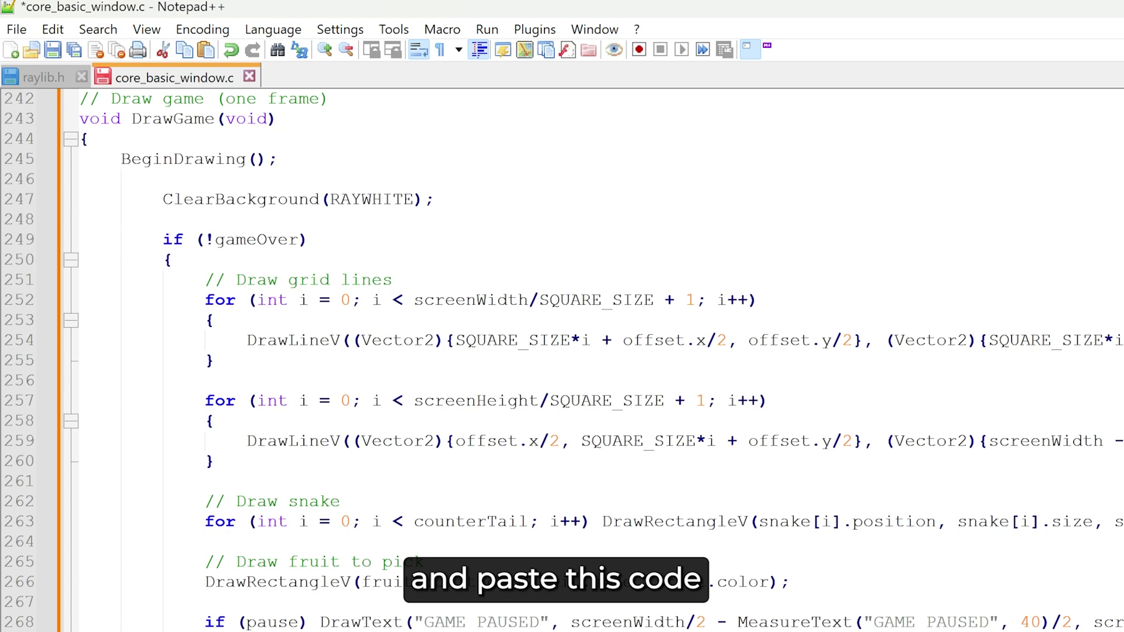
scroll(562, 351, "up", 5)
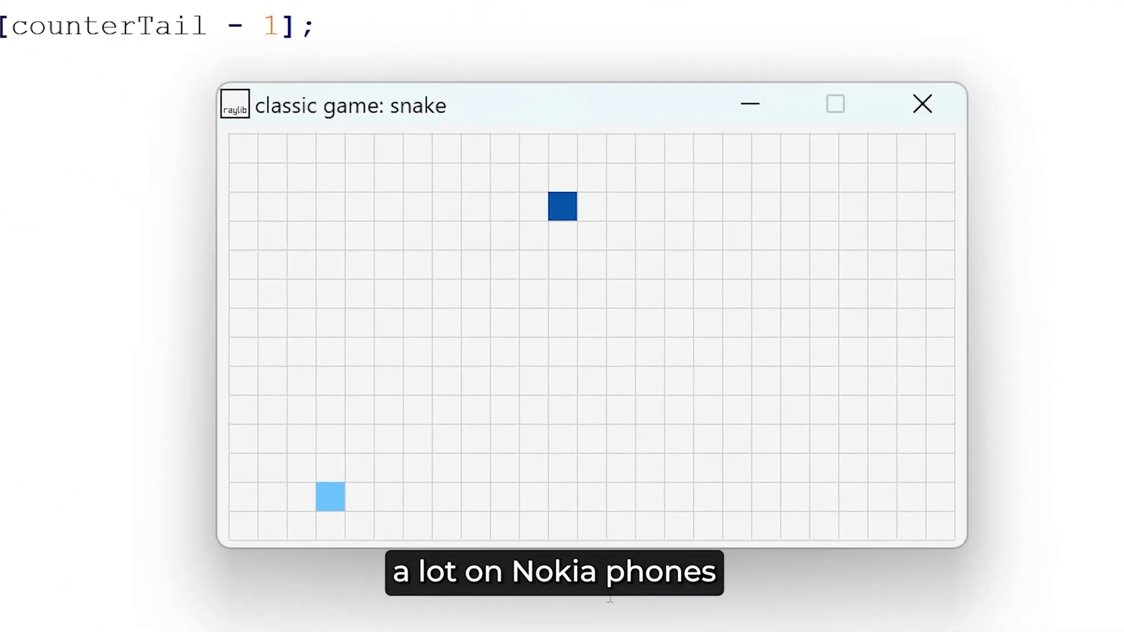
- Steer the snake right, then open projects > VSCode and run the 3D cube example
key("Right")
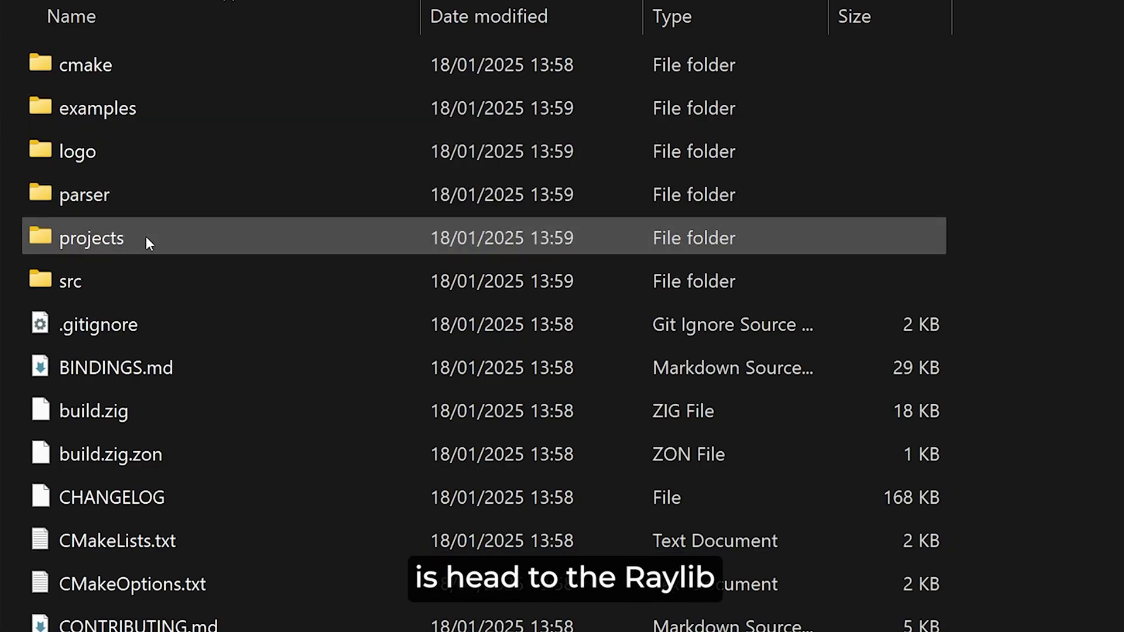
double_click(146, 237)
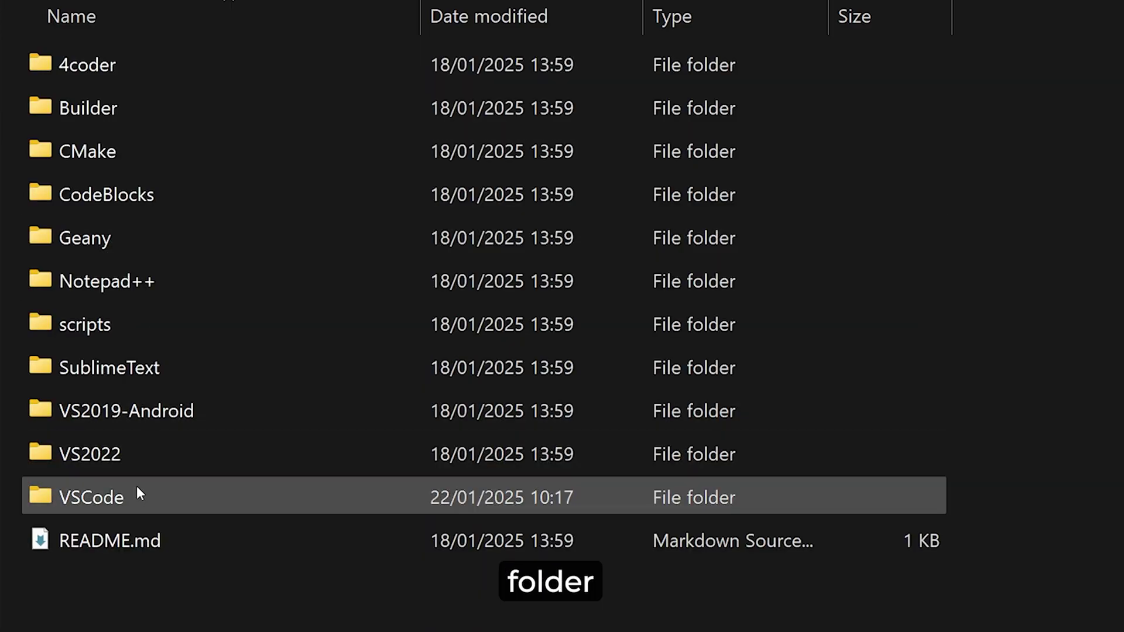
double_click(136, 495)
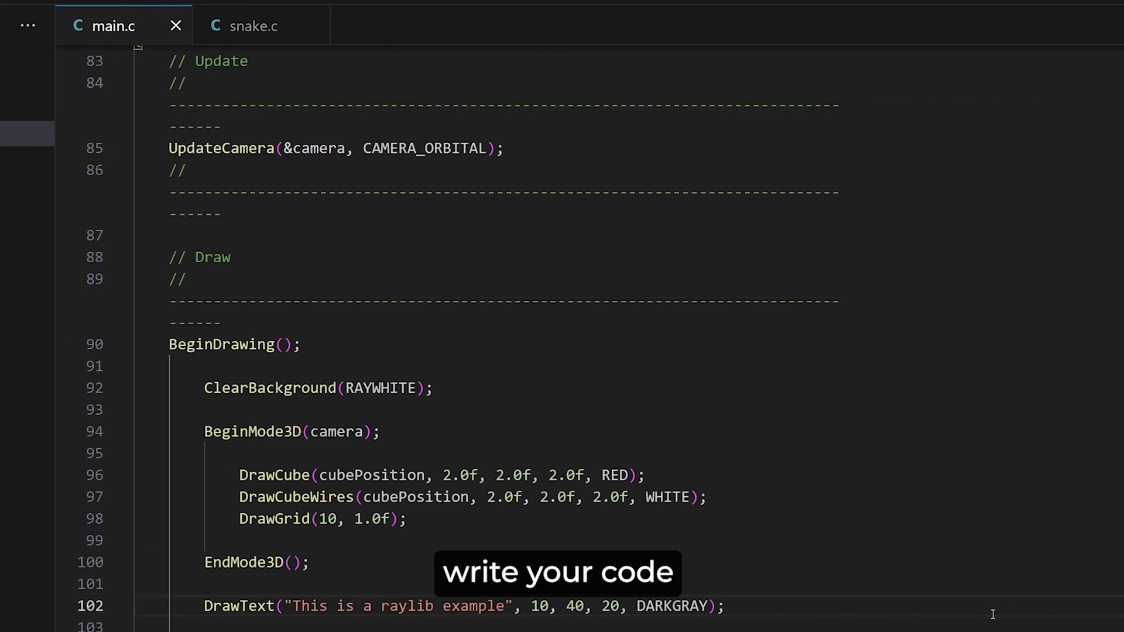
key("F5")
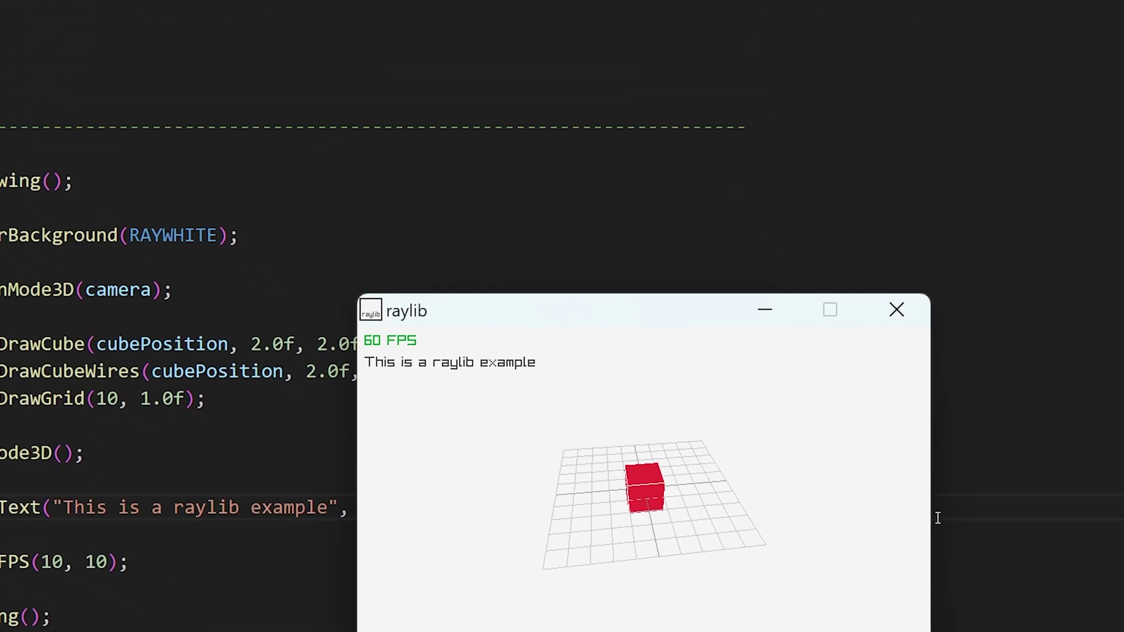